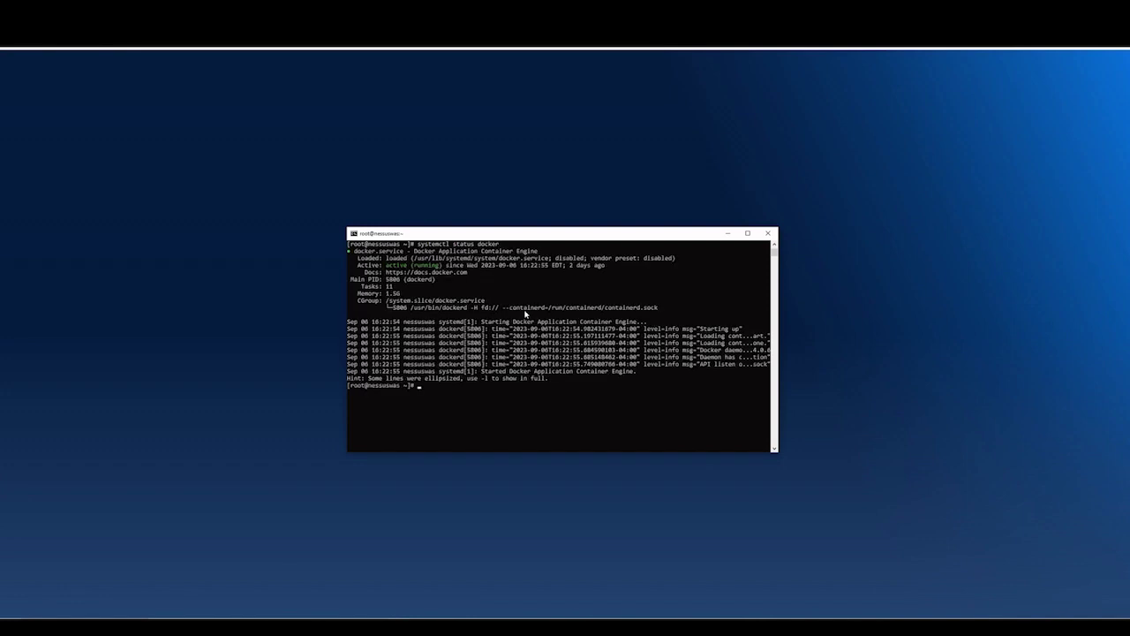
Rerun the service status check for nessusd instead of docker in the SSH terminal
key("Up")
key("BackSpace")
key("BackSpace")
key("BackSpace")
key("BackSpace")
key("BackSpace")
key("BackSpace")
type("nessusd")
key("Return")
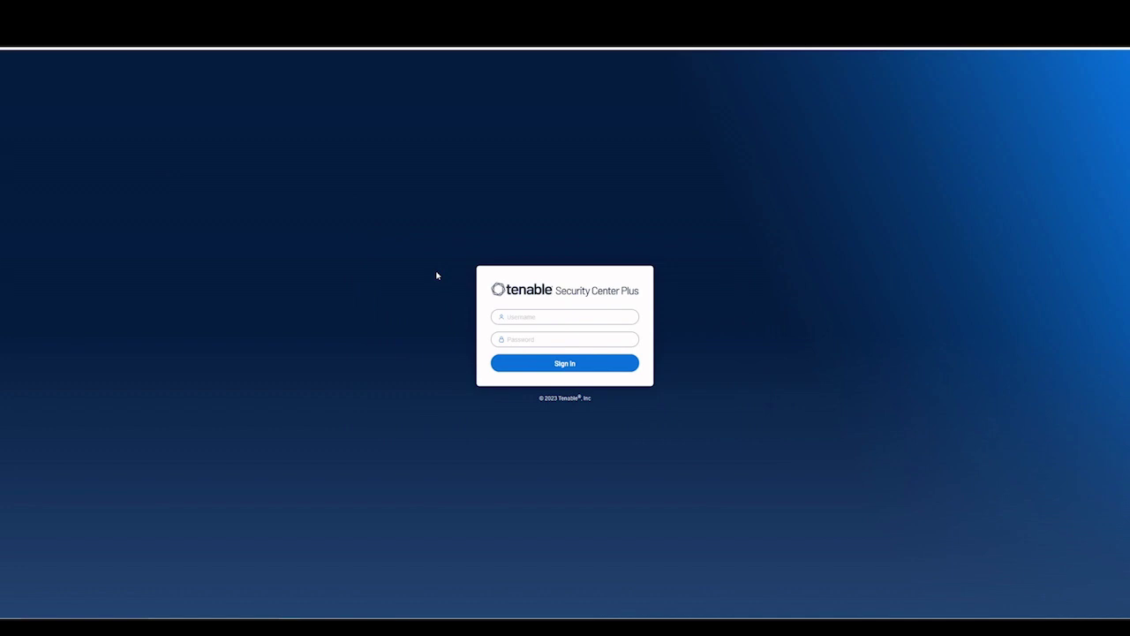
Sign in to Security Center as admin with the account password
left_click(528, 317)
type("admin")
key("Tab")
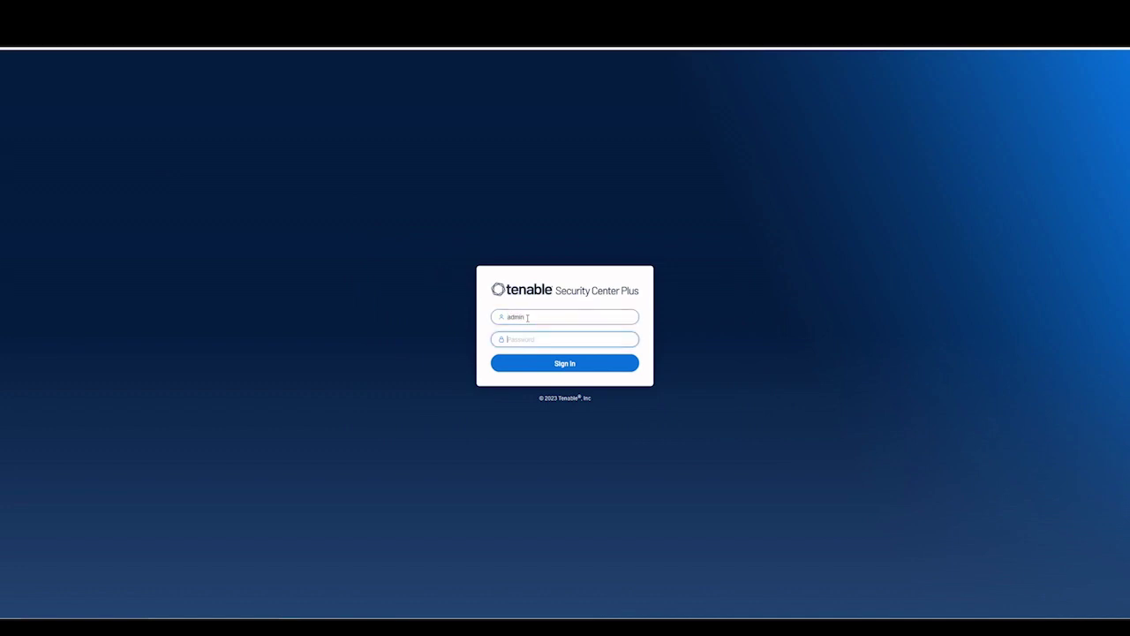
type("password")
key("Return")
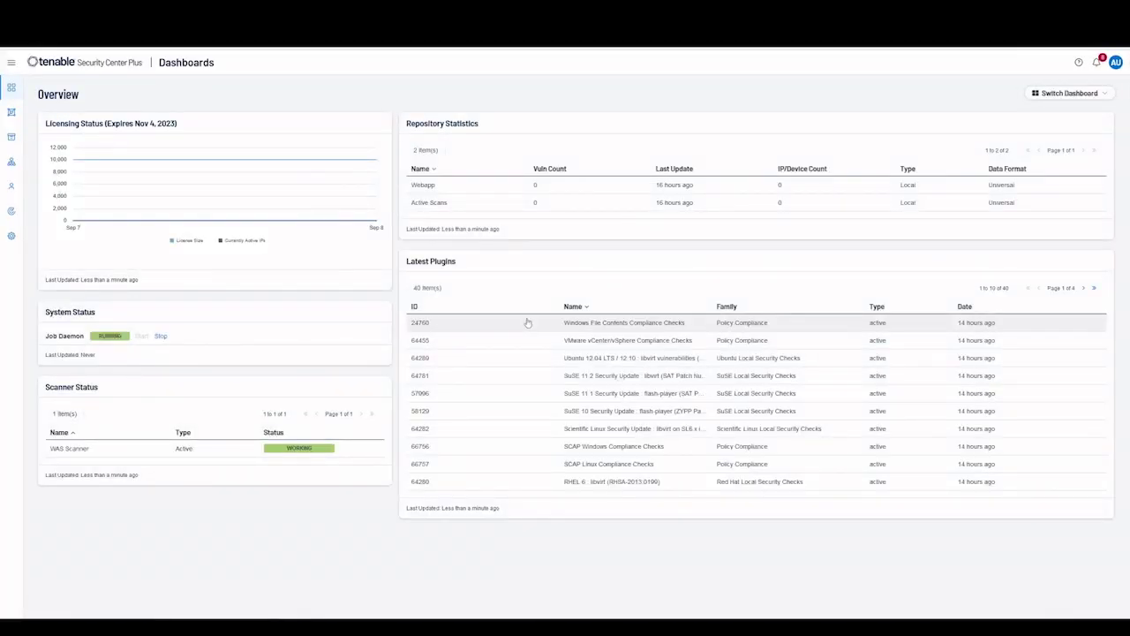
mouse_move(357, 215)
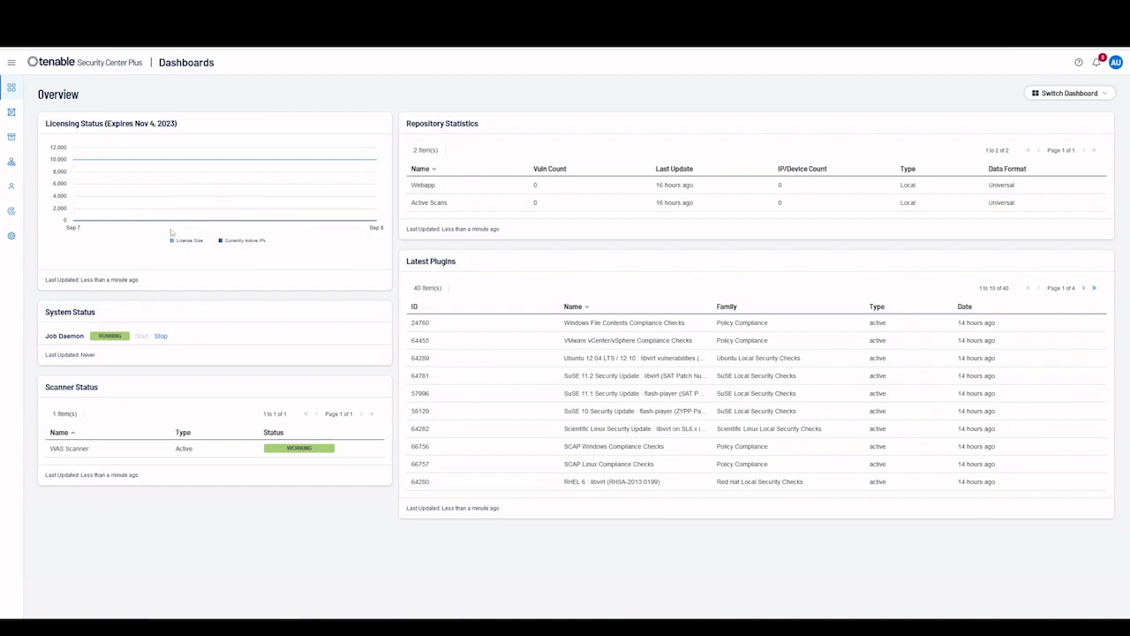
Review the license details under System > Configuration
mouse_move(11, 236)
left_click(48, 237)
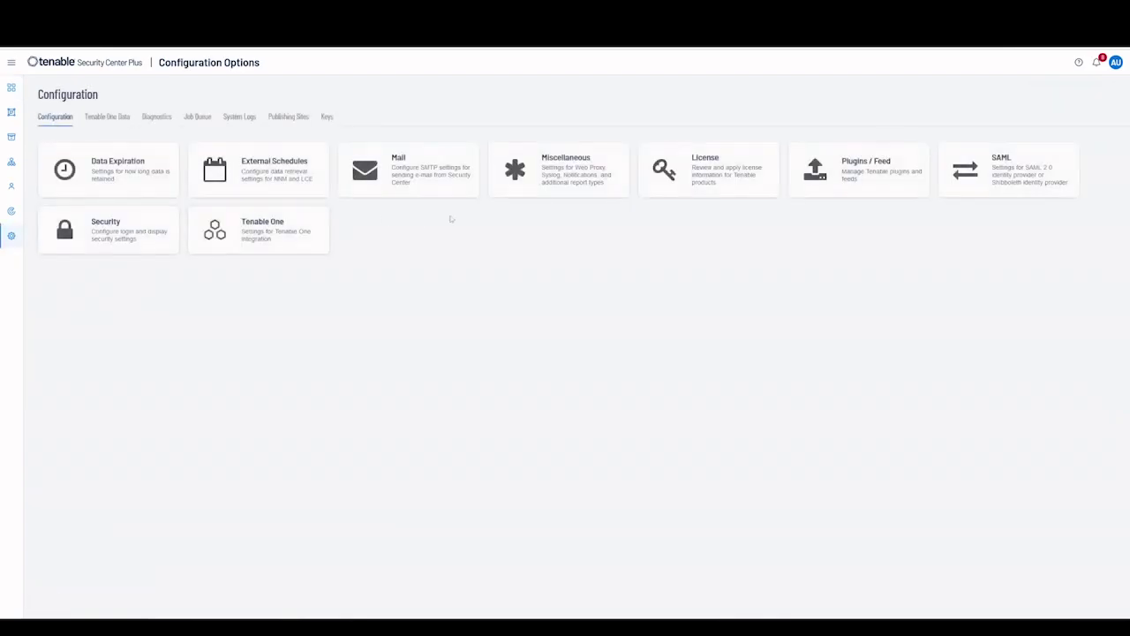
left_click(700, 188)
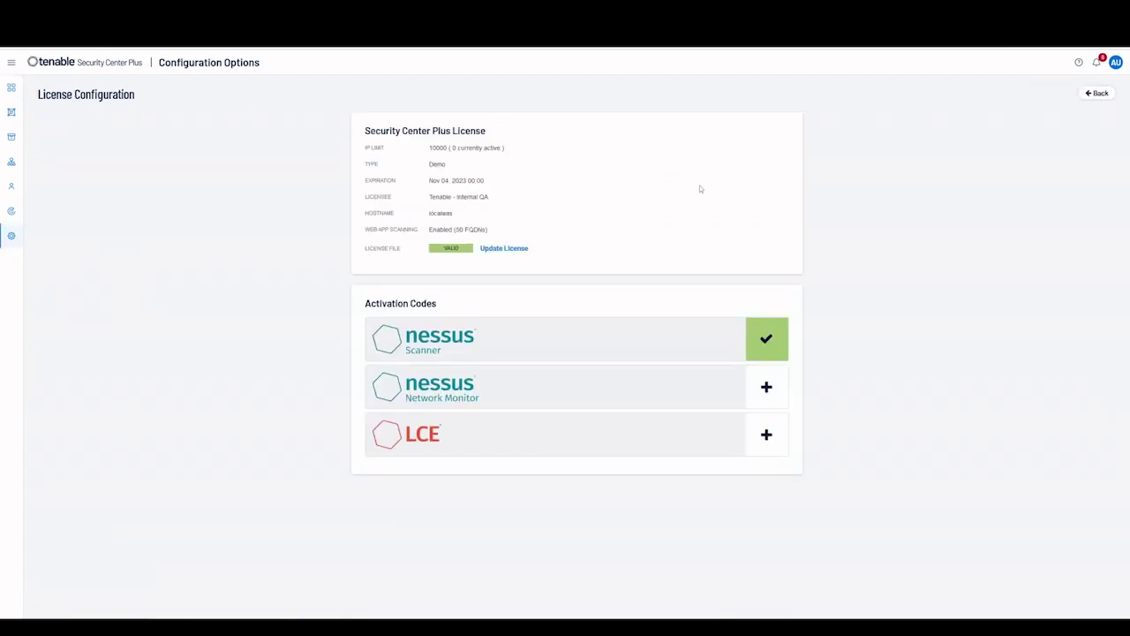
Check the WAS Plugins feed schedule under Plugins/Feed, then go to Nessus Scanners
left_click(11, 236)
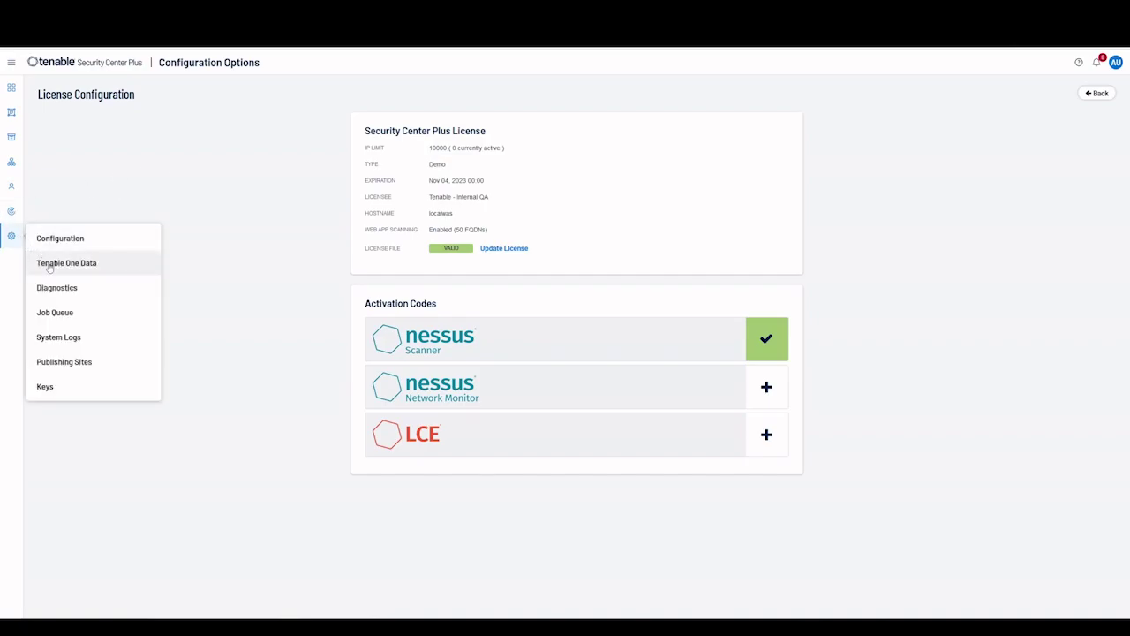
left_click(73, 249)
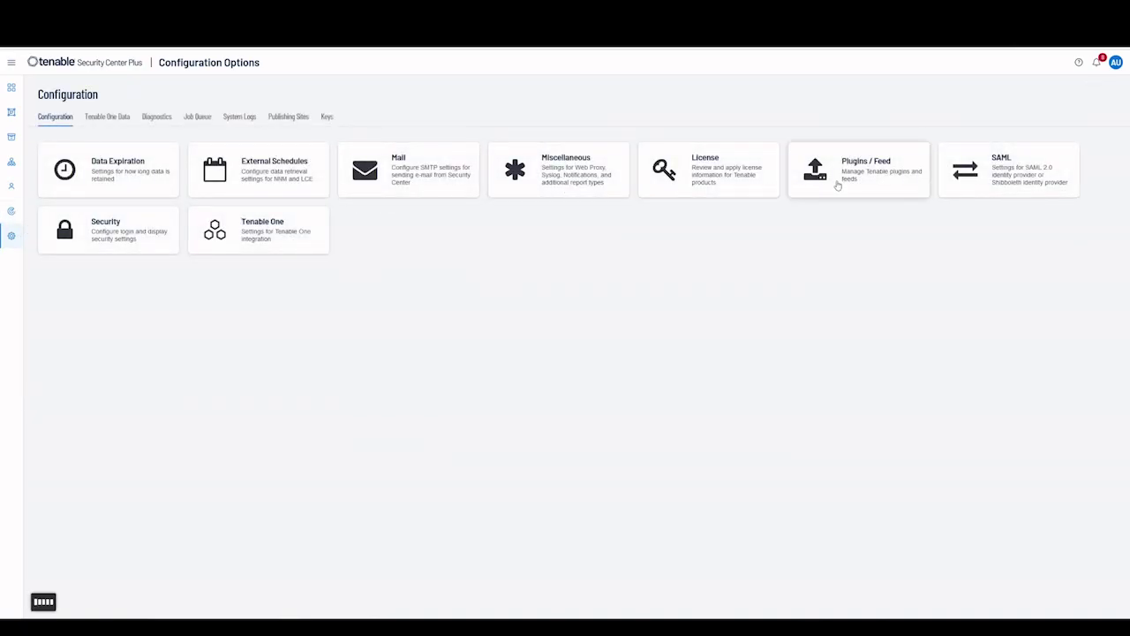
left_click(805, 183)
triple_click(397, 375)
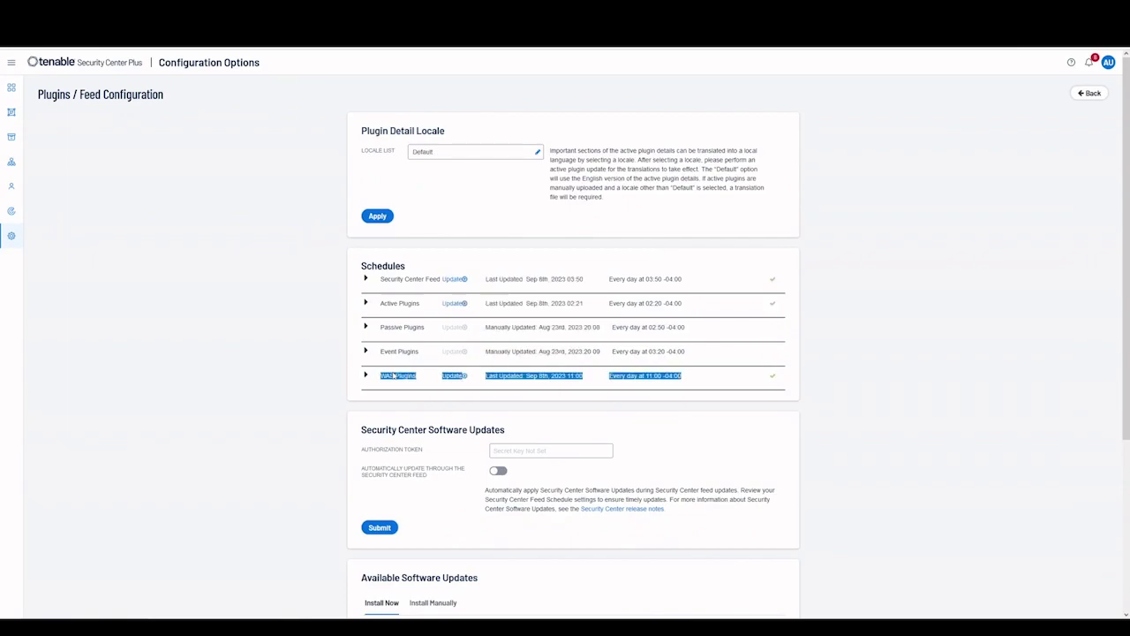
left_click(253, 336)
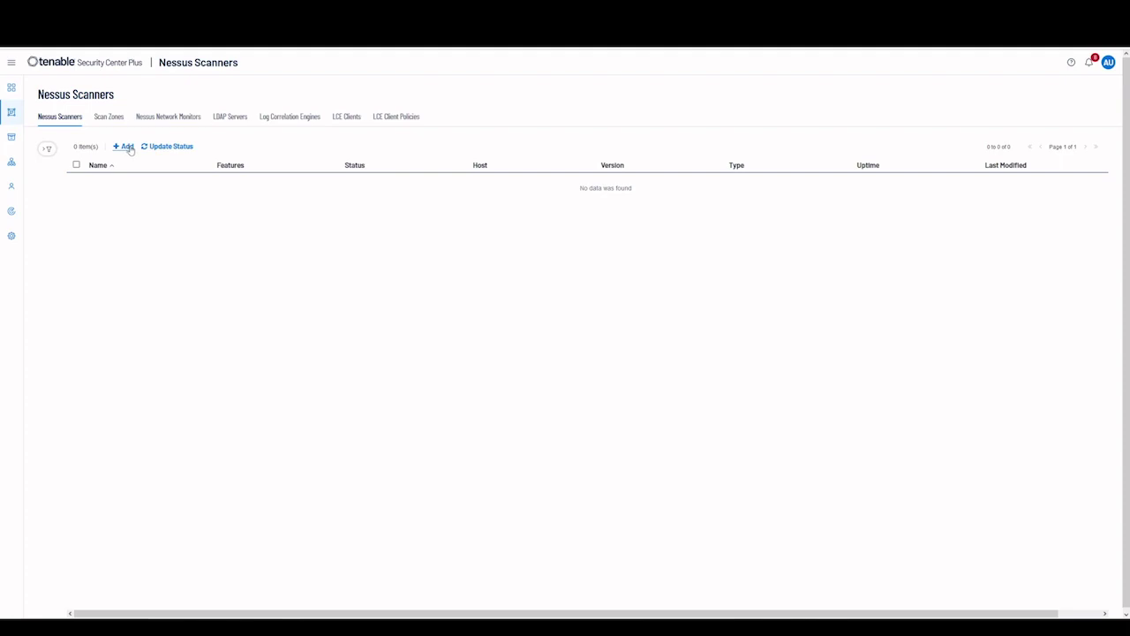
Add a new scanner named 'Web App Scanner' with host 192.168.50.245
left_click(126, 147)
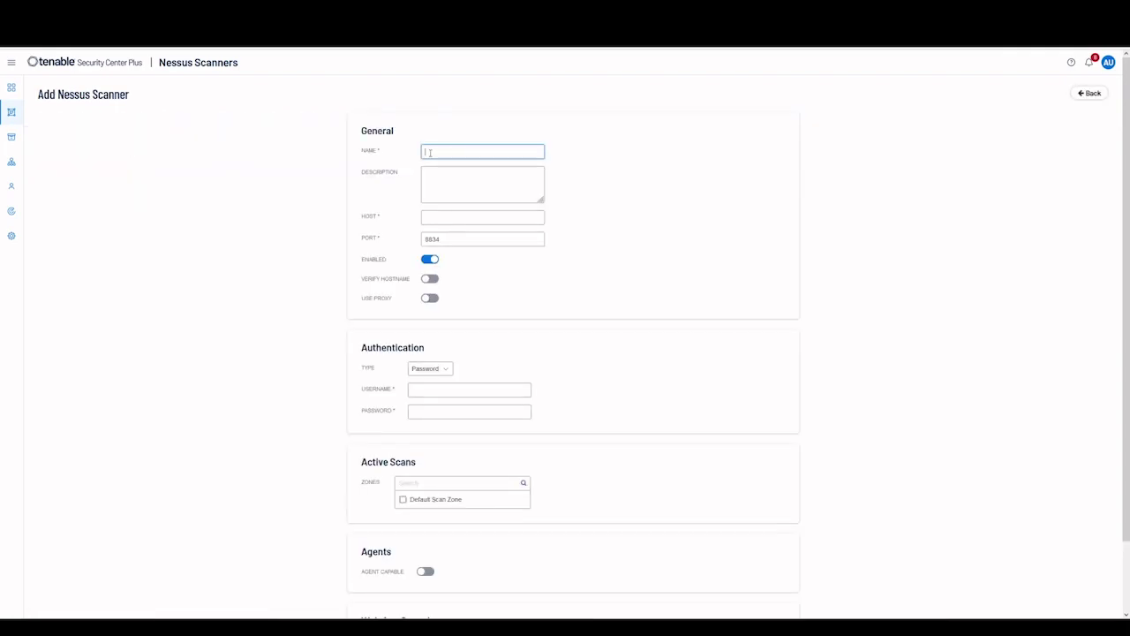
scroll(429, 152, "down", 2)
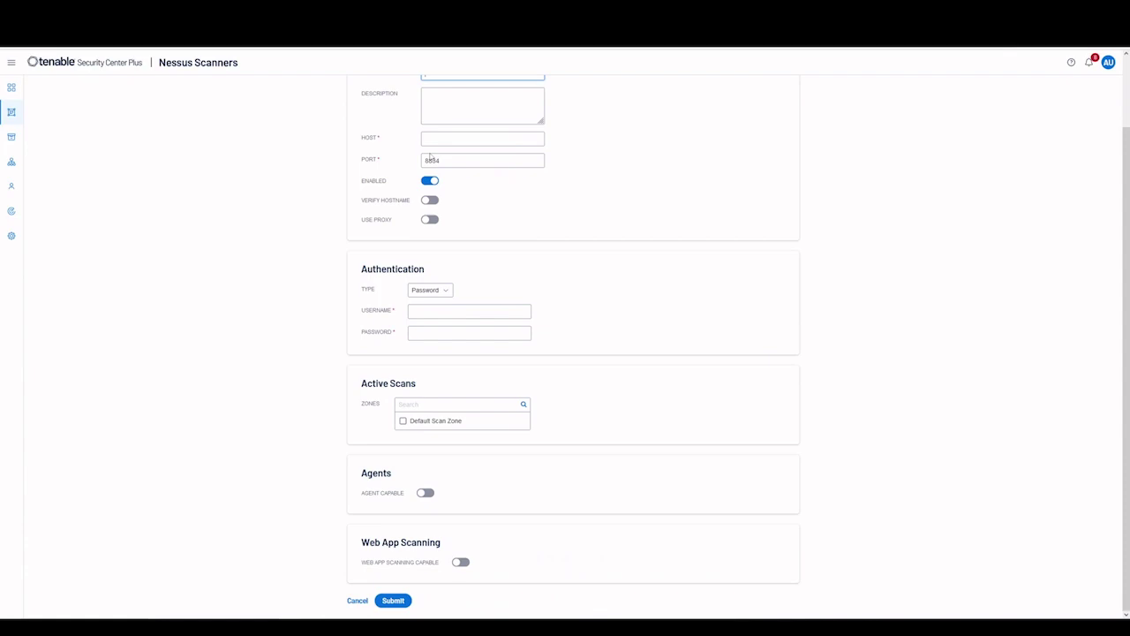
scroll(431, 155, "up", 2)
type("Web")
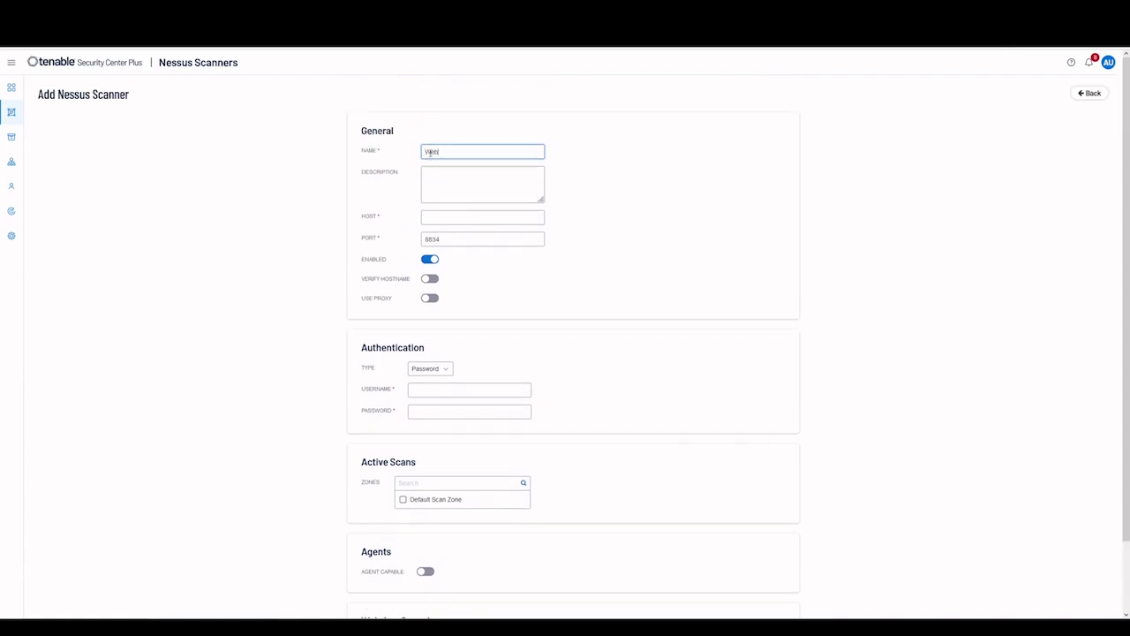
type(" App Scanner")
key("Tab")
right_click(457, 217)
left_click(492, 301)
Enter the scanner login credentials, tick Default Scan Zone, enable Web App Scanning Capable, and submit
scroll(450, 273, "down", 2)
left_click(448, 312)
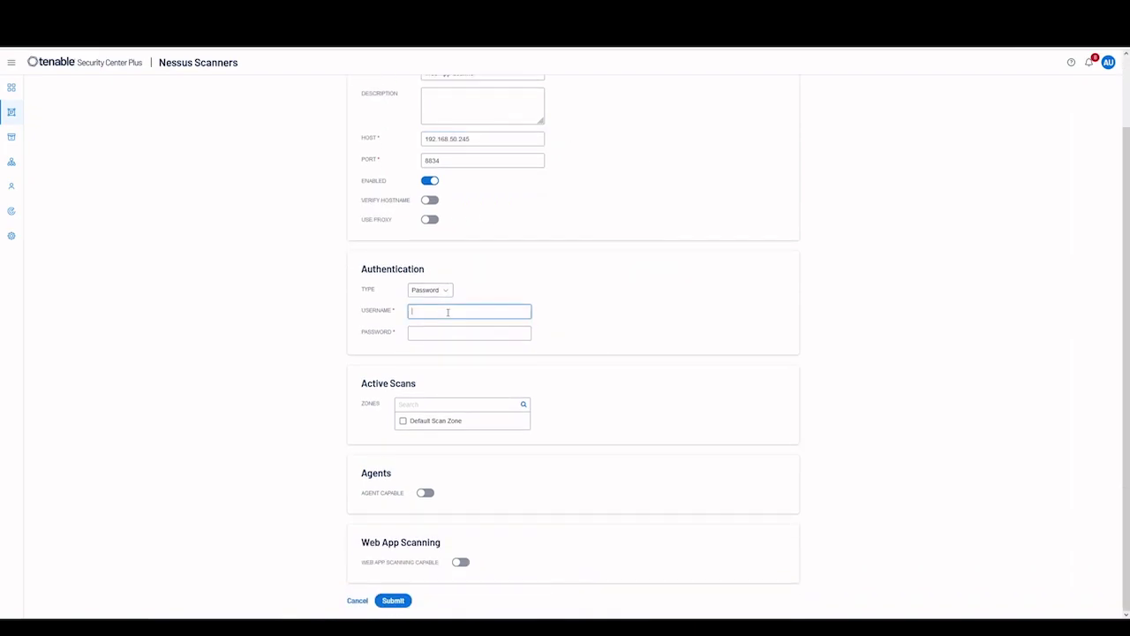
type("zach")
key("Tab")
type("******")
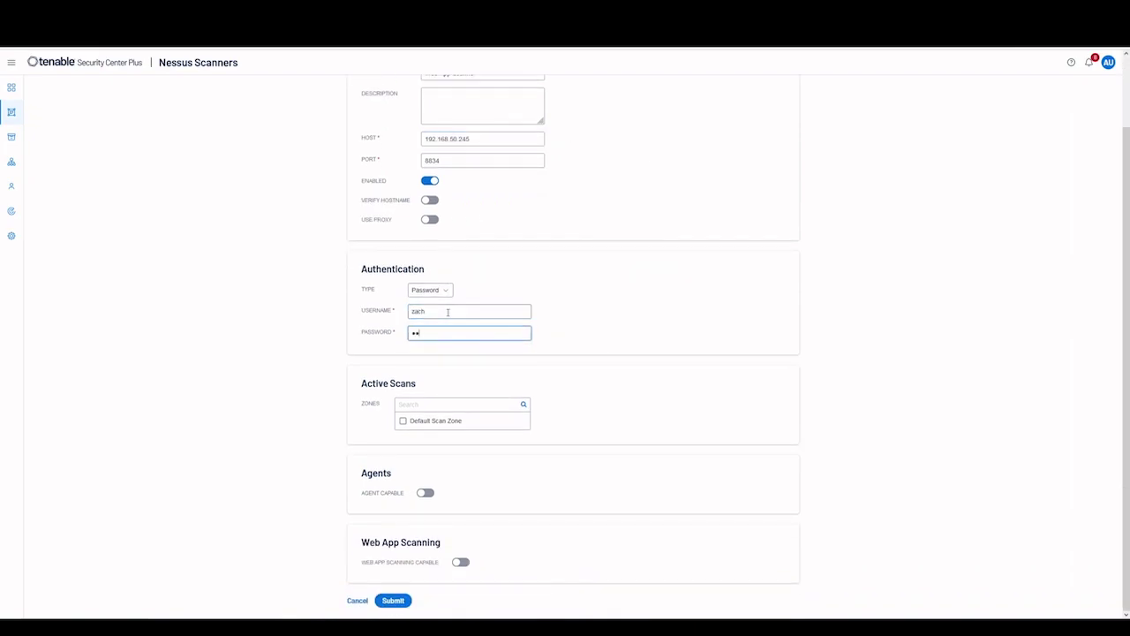
type("**")
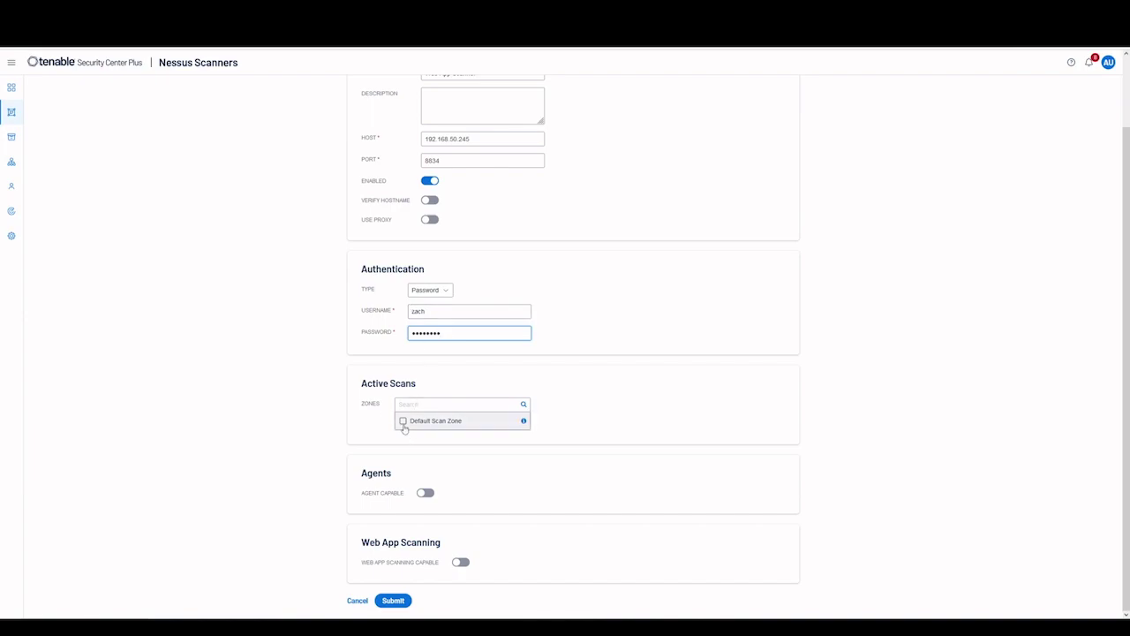
left_click(403, 422)
left_click(460, 562)
left_click(398, 604)
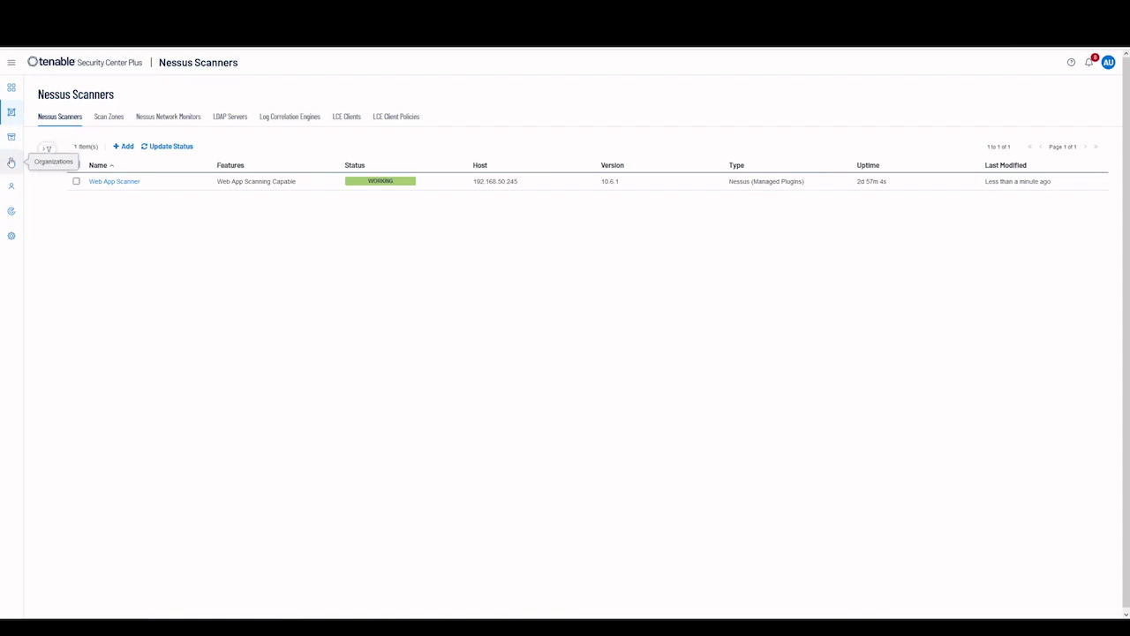
Start a new Universal repository named 'Webapp Repo'
mouse_move(10, 137)
left_click(53, 139)
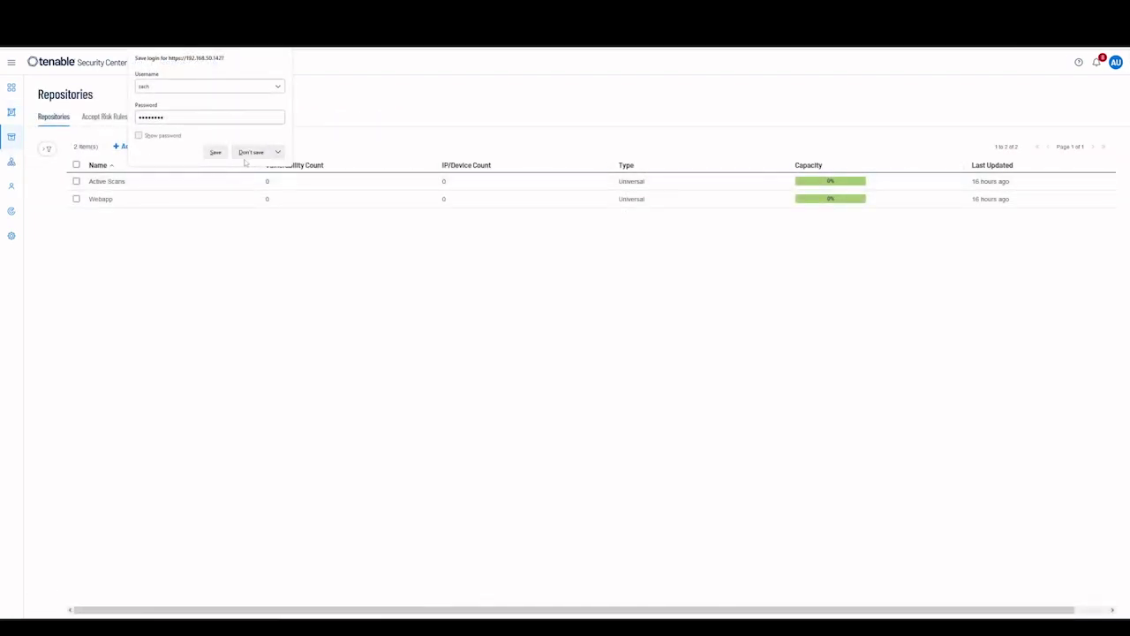
left_click(251, 152)
left_click(126, 147)
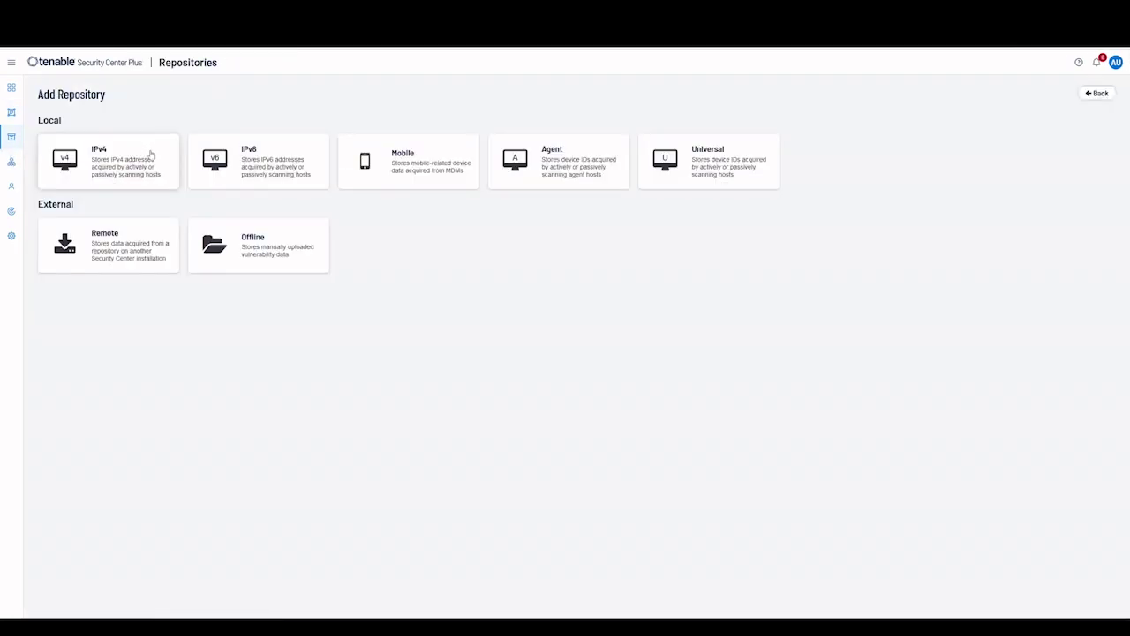
left_click(753, 171)
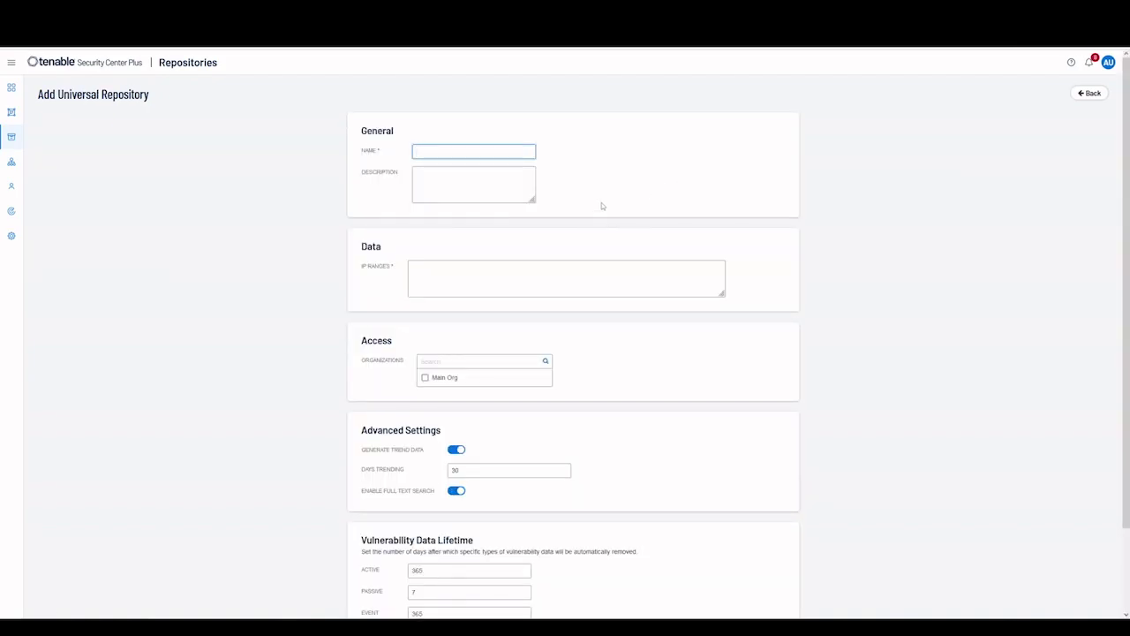
type("Webapp Repo")
Give the repository Main Org access and IP range 0.0.0.0/24, then submit it
scroll(485, 152, "down", 1)
left_click(425, 331)
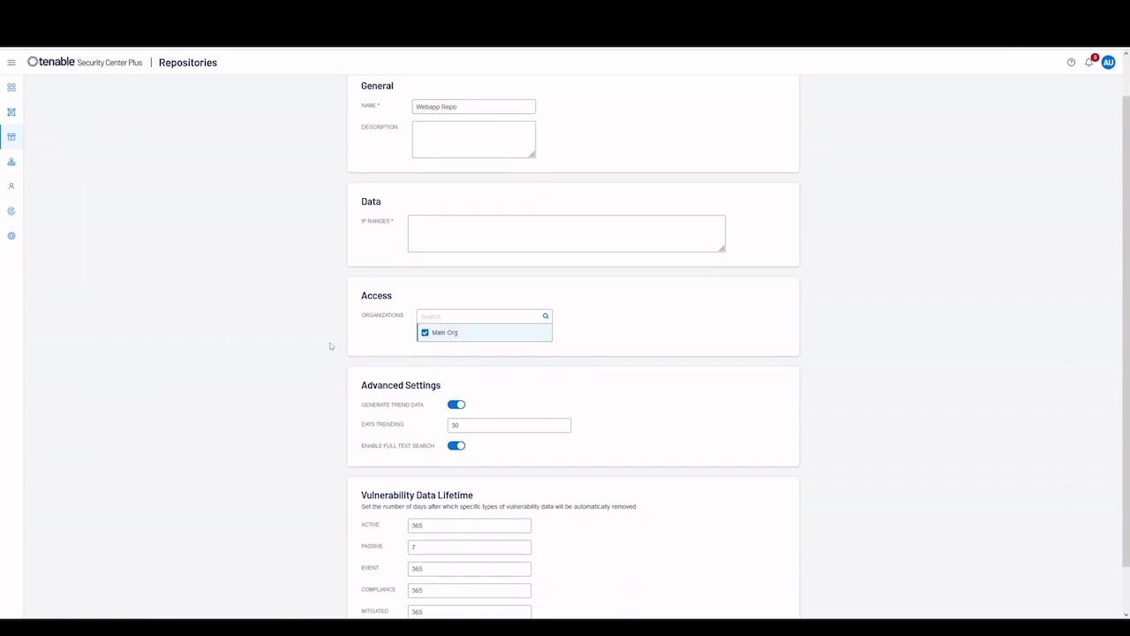
scroll(325, 348, "down", 1)
left_click(446, 176)
type("0.0")
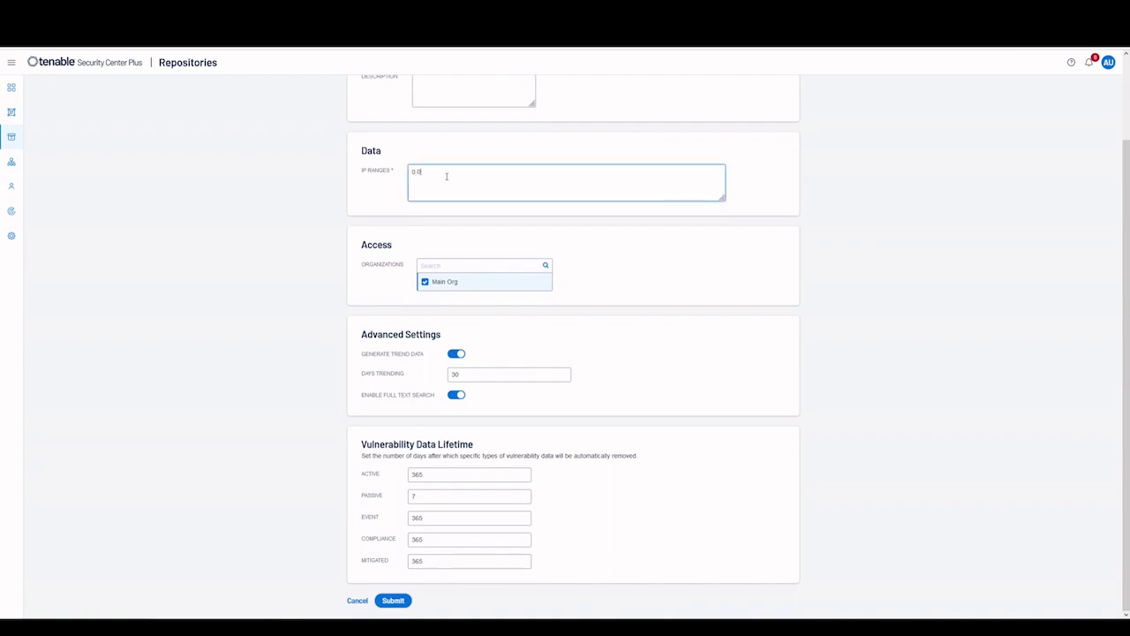
type("24")
left_click(182, 343)
left_click(398, 602)
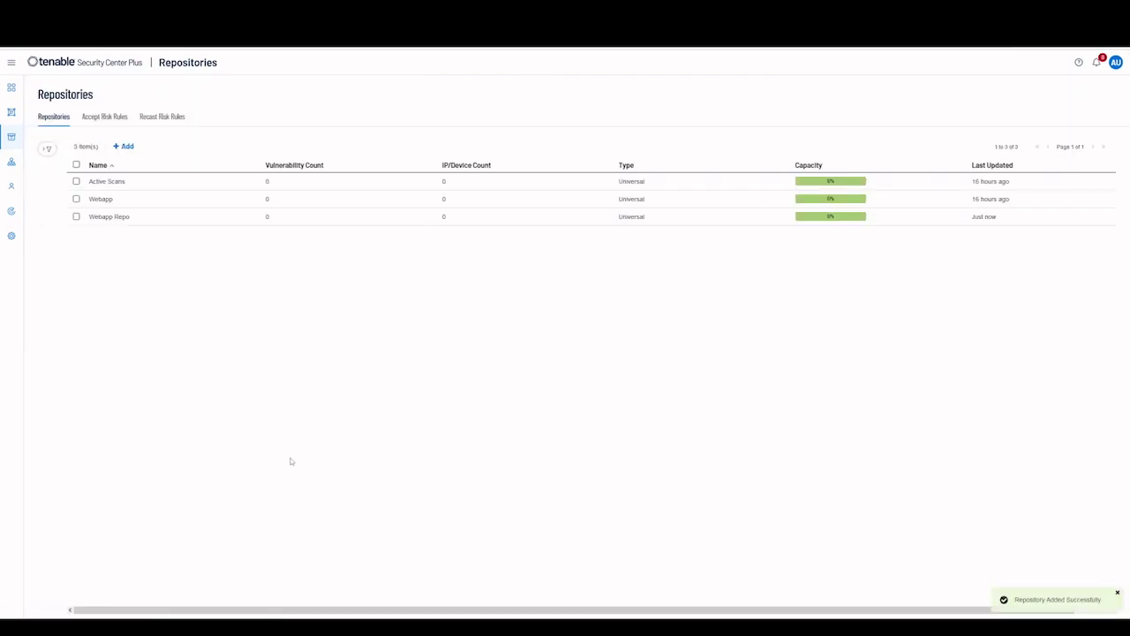
Log out of admin and sign in as the organization user with their password
left_click(1115, 62)
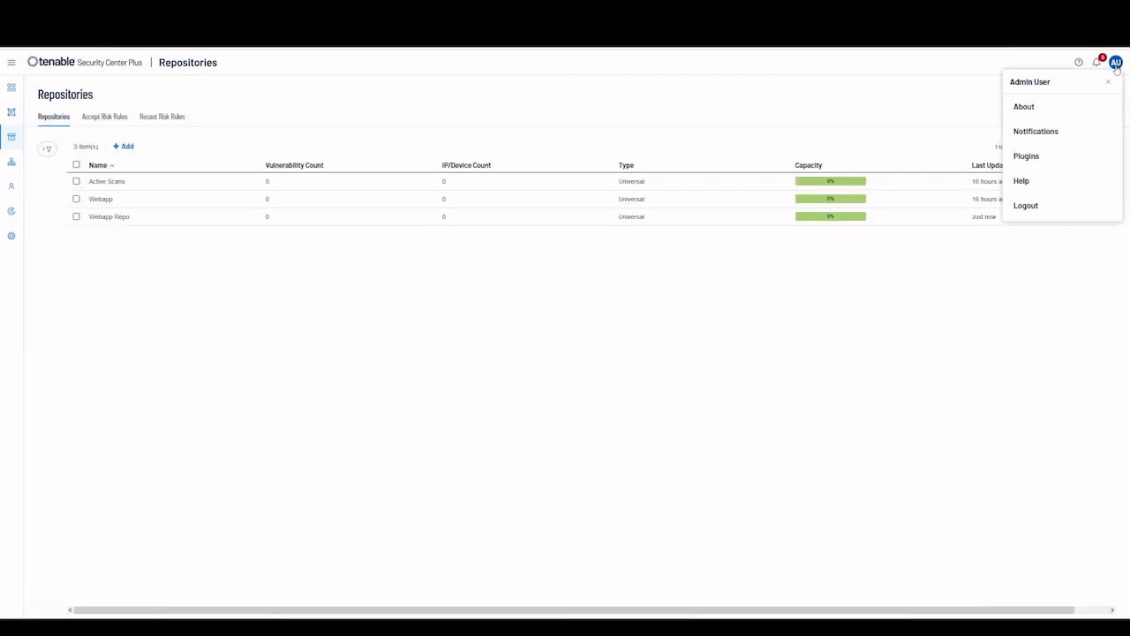
left_click(1054, 202)
double_click(590, 314)
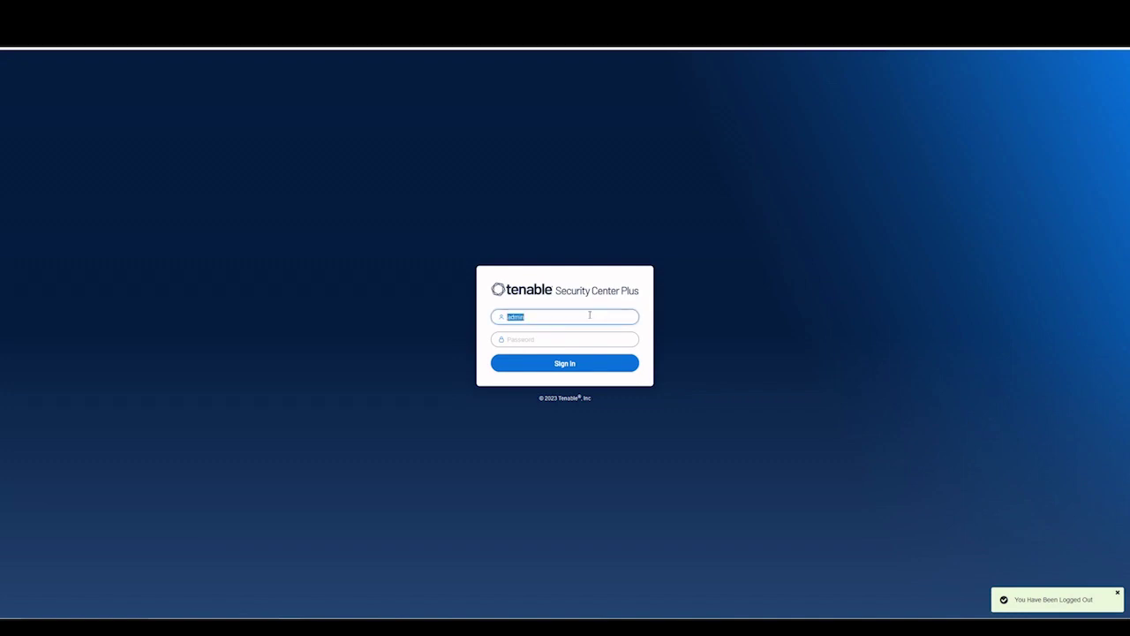
type("zach")
key("Tab")
type("•••")
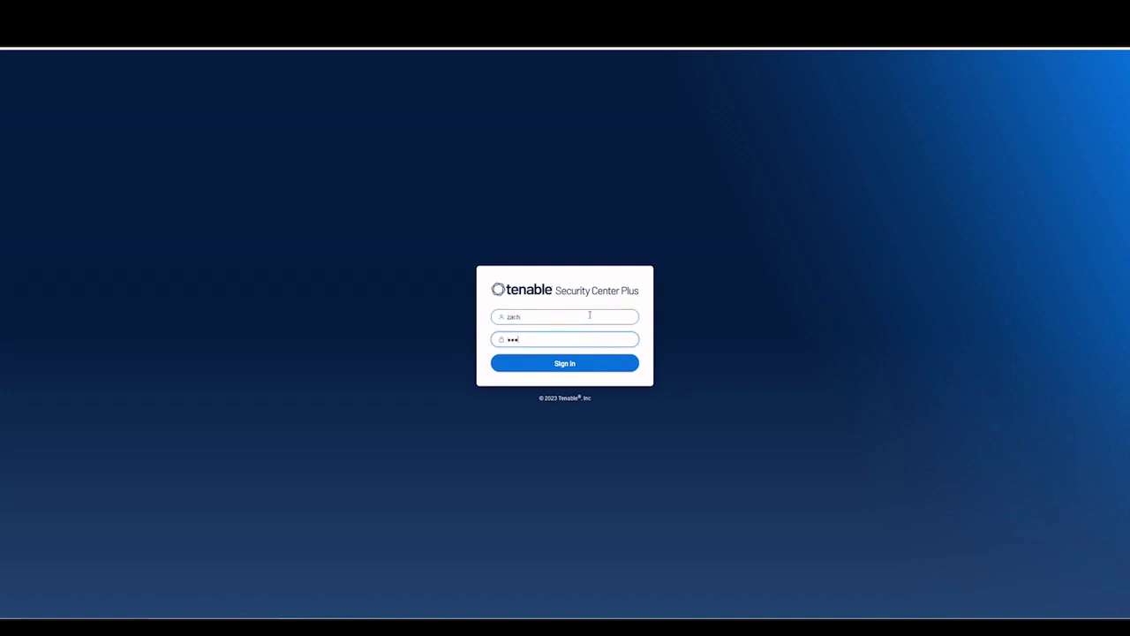
type("••••")
key("Return")
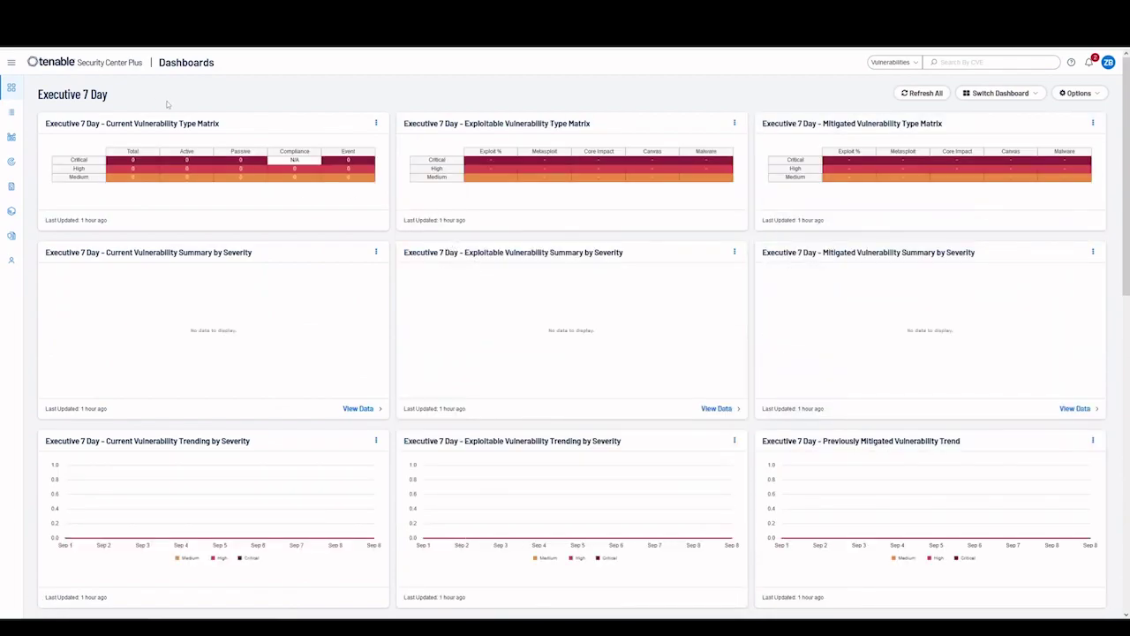
Add a policy from Web App Scans > Policies and search templates for 'web'
left_click(14, 162)
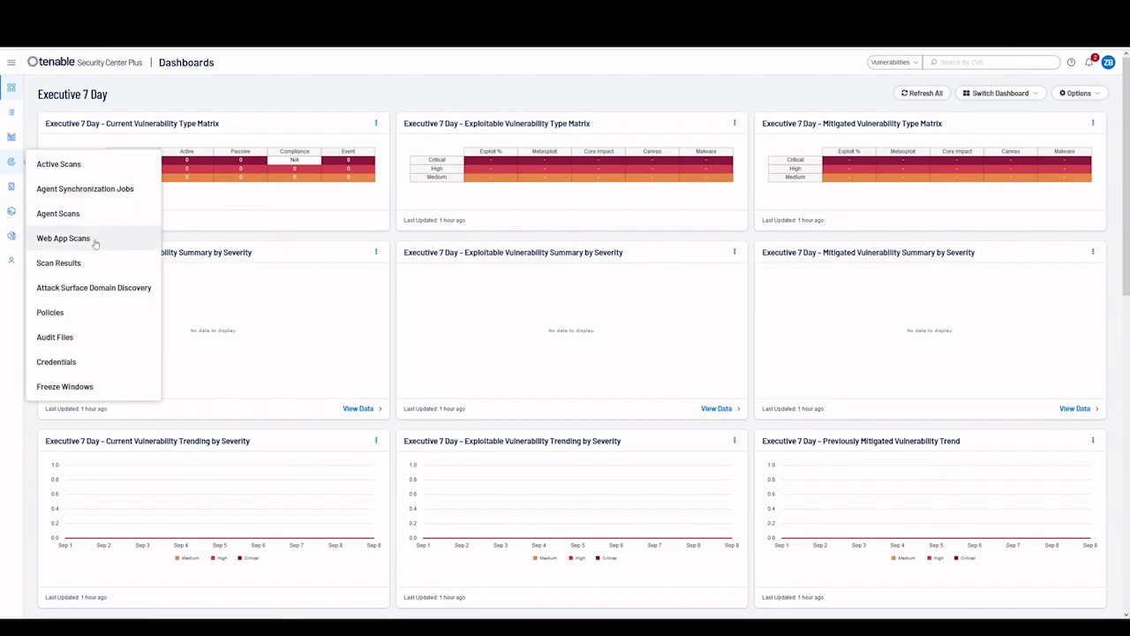
left_click(50, 235)
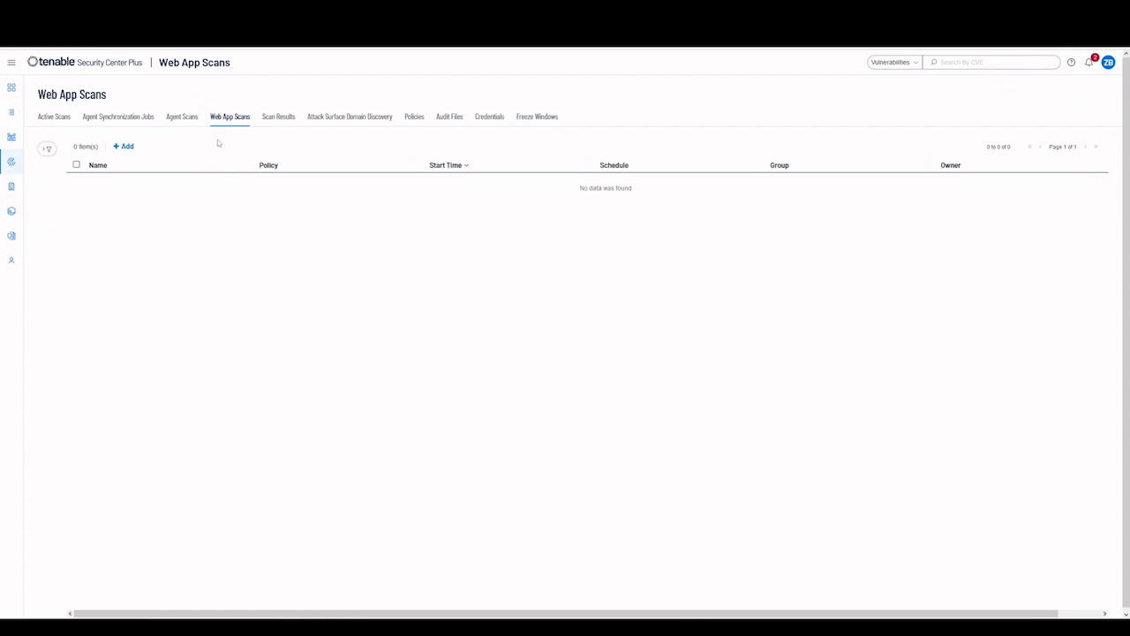
left_click(412, 119)
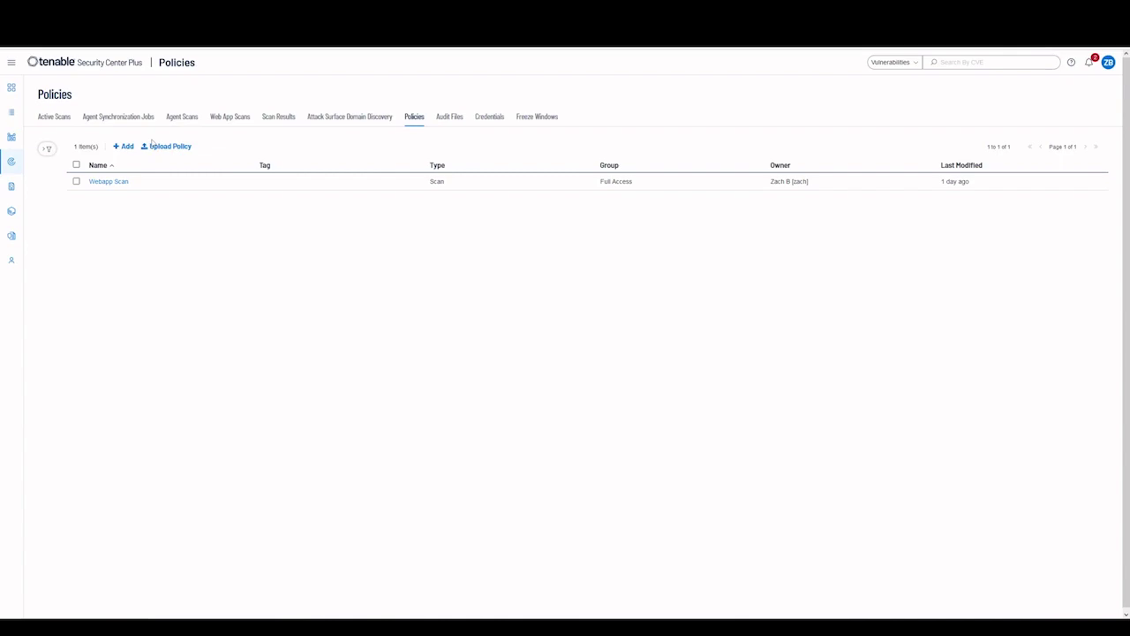
left_click(123, 145)
left_click(252, 118)
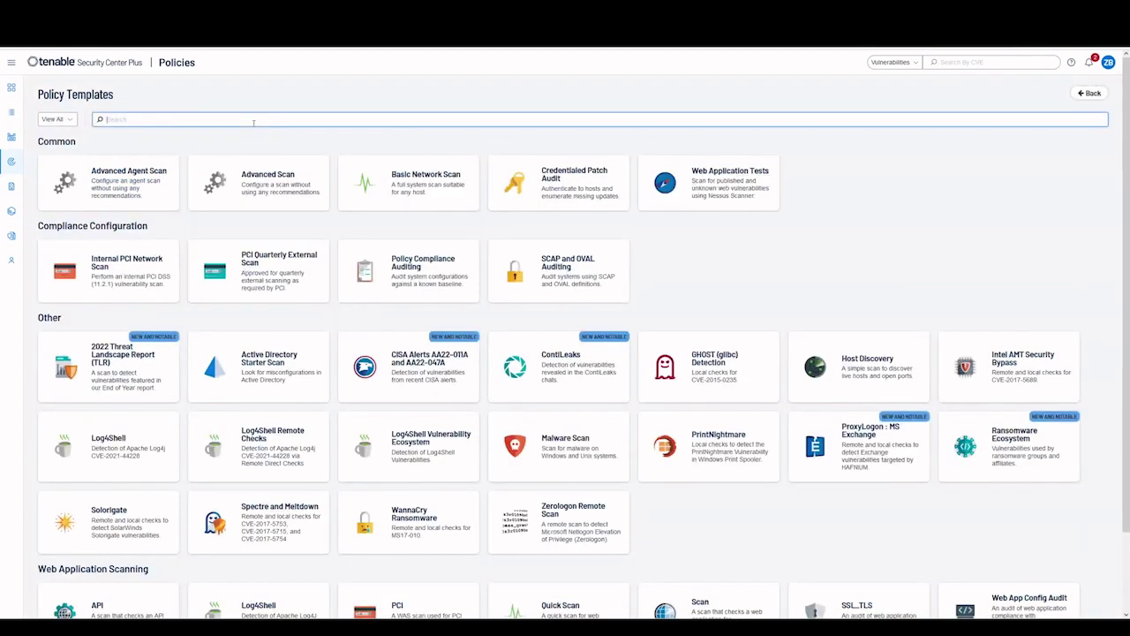
type("web")
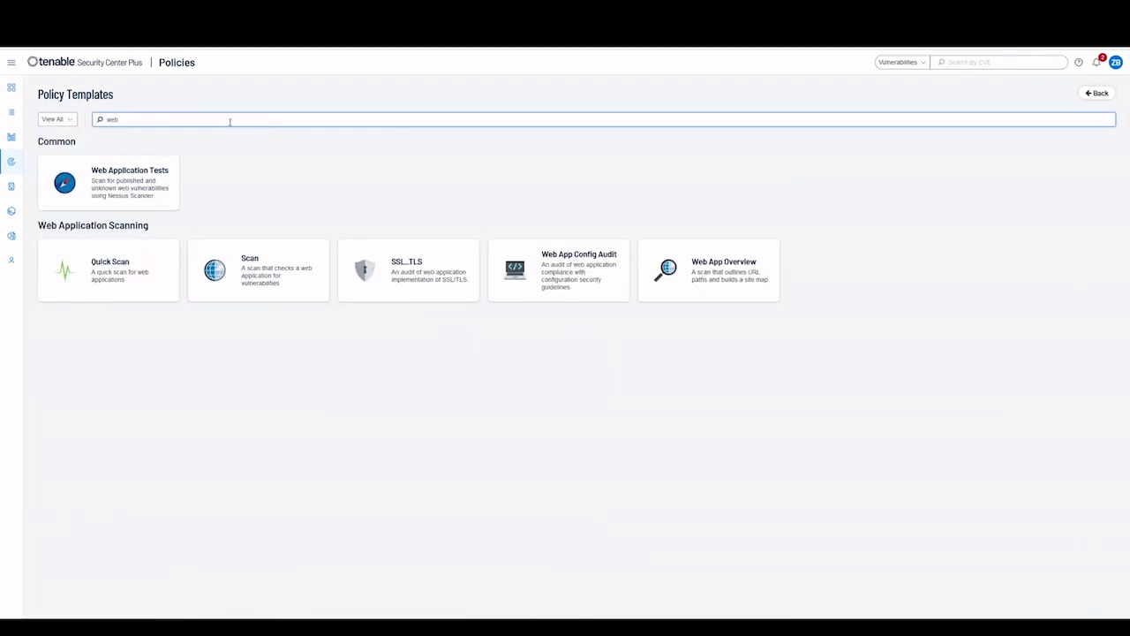